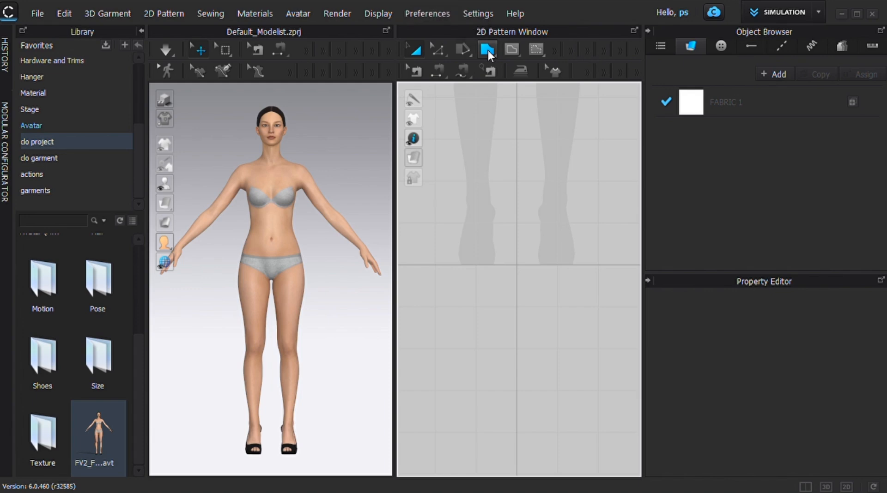
# Draw a closed four-sided polygon pattern about 189 mm wide and 230 mm tall, and move it in front of the avatar's chest in 3D
pyautogui.click(488, 49)
pyautogui.click(460, 168)
pyautogui.click(537, 169)
pyautogui.click(533, 265)
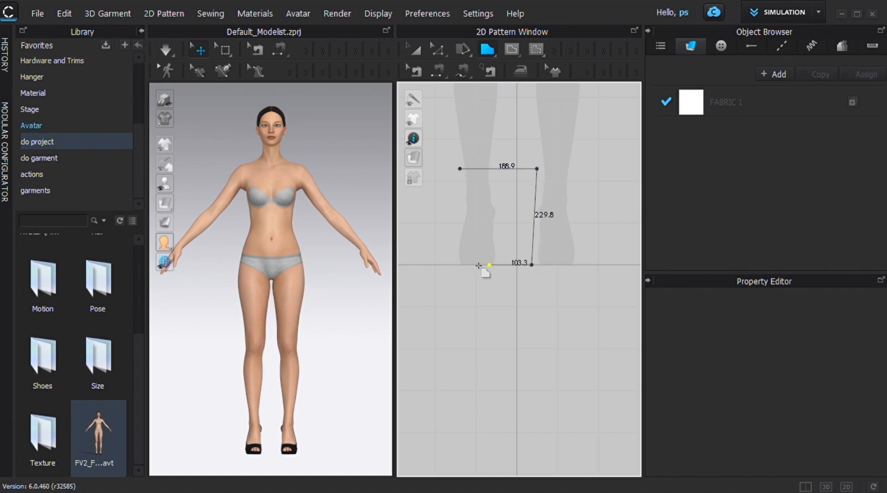
pyautogui.click(453, 265)
pyautogui.click(460, 169)
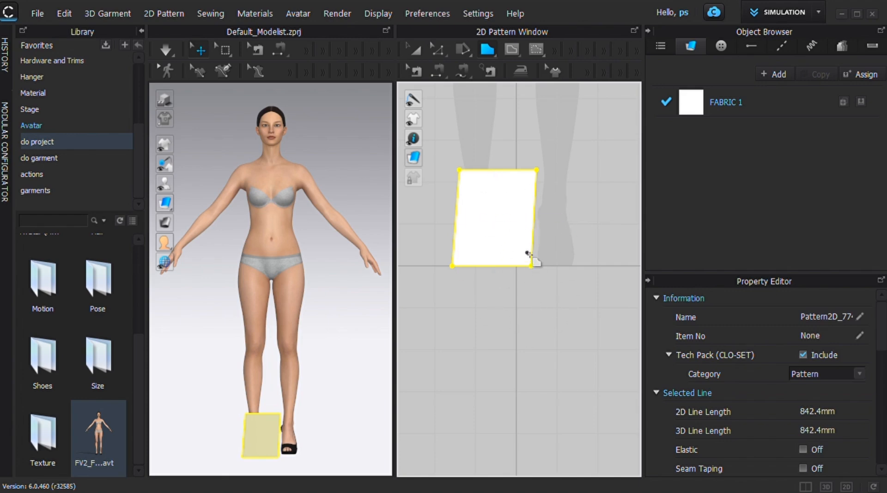
pyautogui.moveTo(258, 450); pyautogui.dragTo(269, 198)
pyautogui.moveTo(228, 278); pyautogui.dragTo(235, 276, button='right')
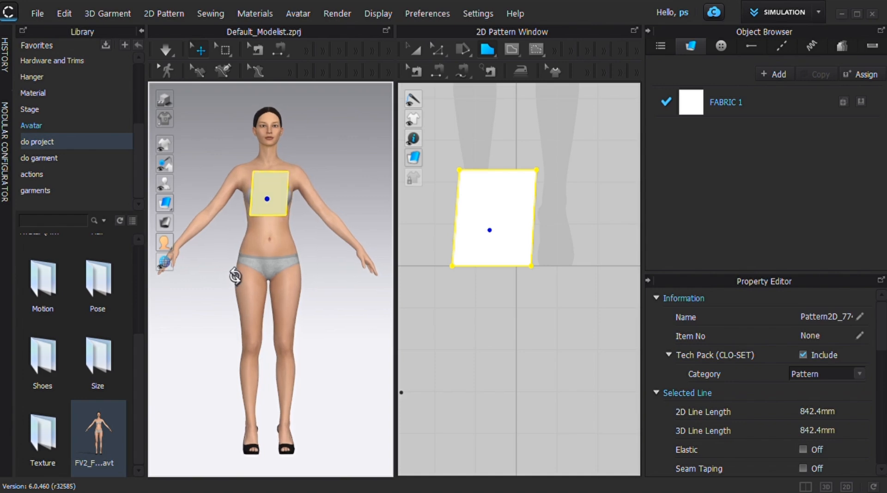
# Draw a closed polygon pattern with curved sides, about 1399 mm around, below the four-sided piece
pyautogui.press('h')
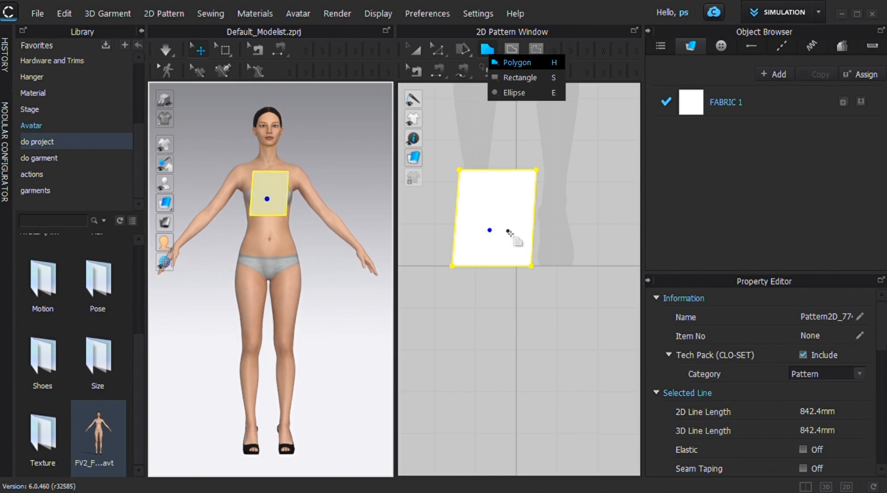
pyautogui.scroll(2, 508, 232)
pyautogui.scroll(-3, 508, 231)
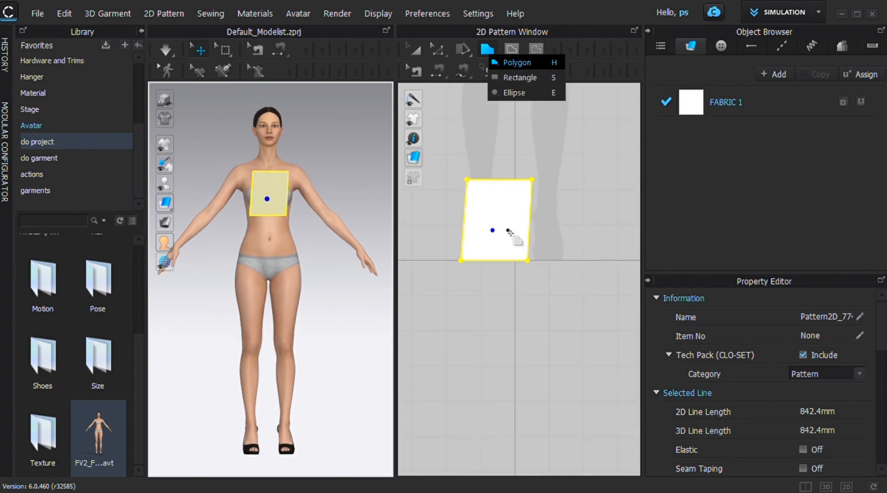
pyautogui.moveTo(509, 231); pyautogui.dragTo(525, 165, button='right')
pyautogui.click(470, 187)
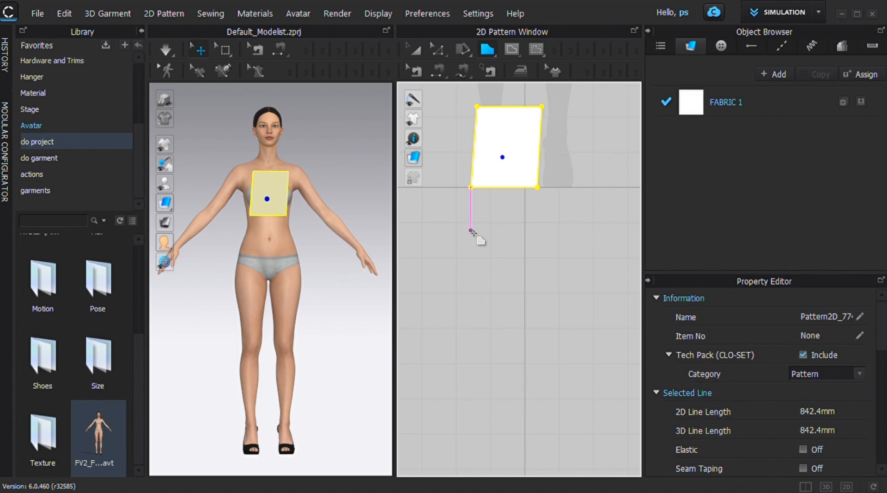
pyautogui.click(471, 230)
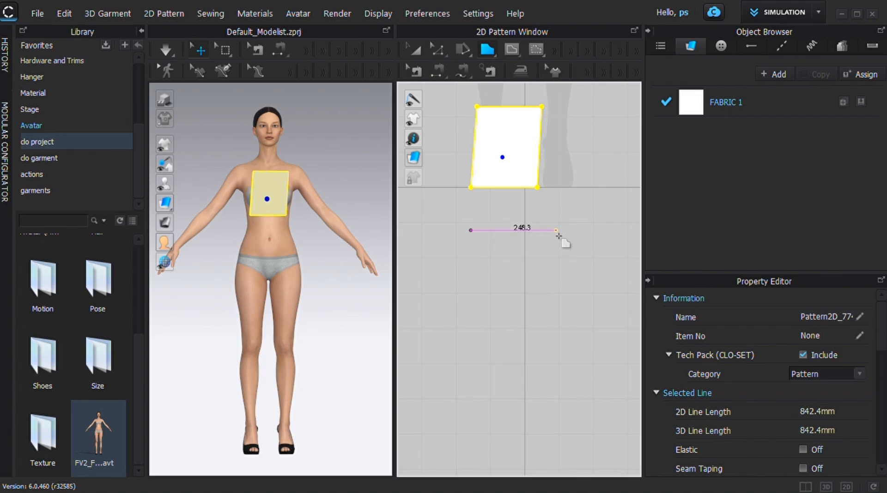
pyautogui.moveTo(556, 229); pyautogui.dragTo(605, 297)
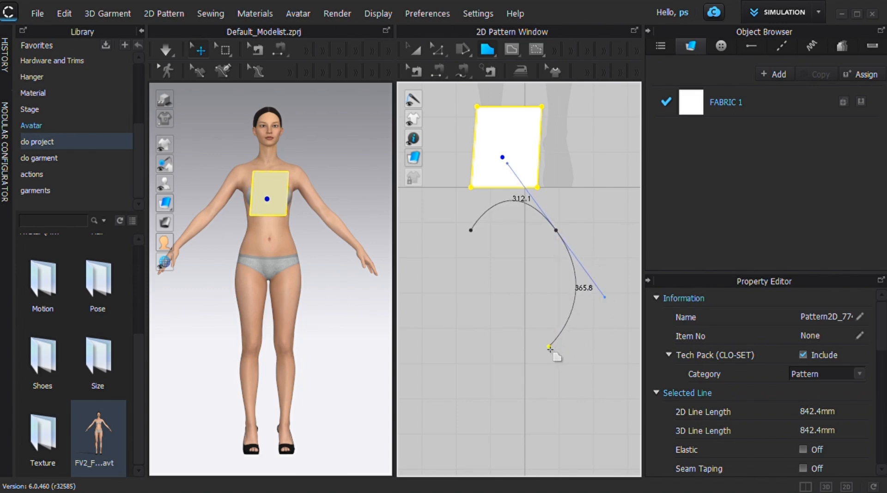
pyautogui.moveTo(537, 346); pyautogui.dragTo(461, 331)
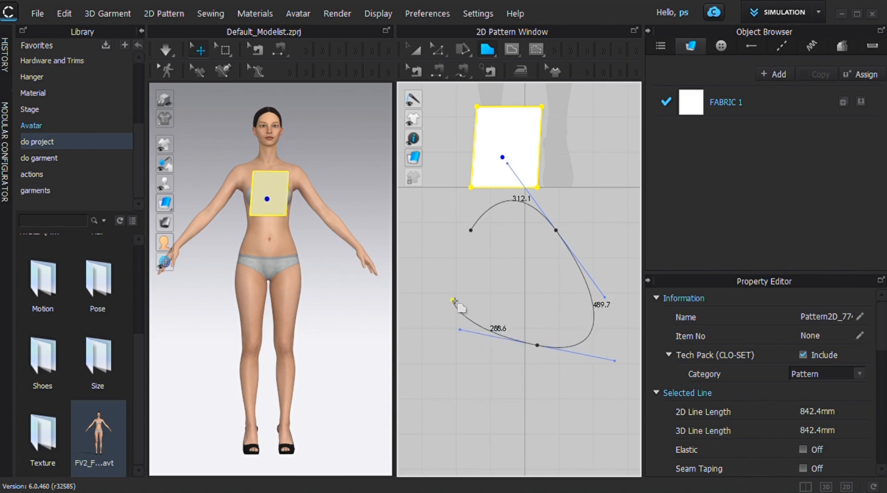
pyautogui.moveTo(451, 297); pyautogui.dragTo(445, 225)
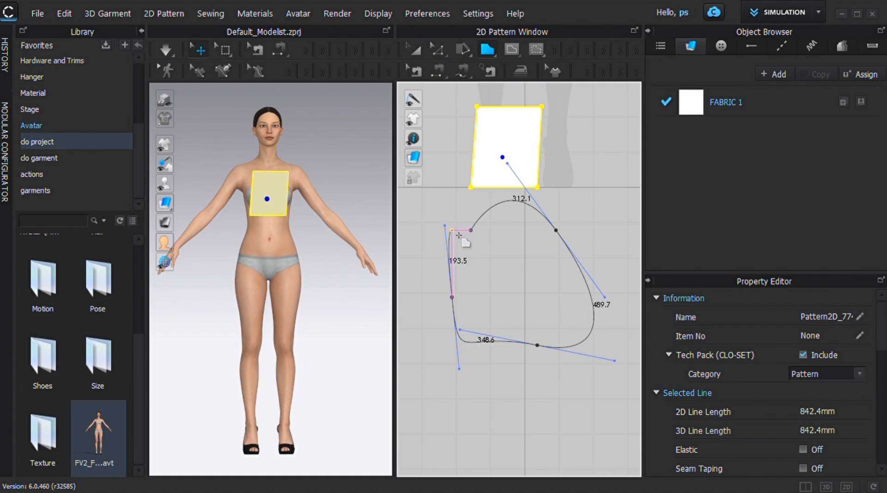
pyautogui.click(459, 235)
pyautogui.click(471, 231)
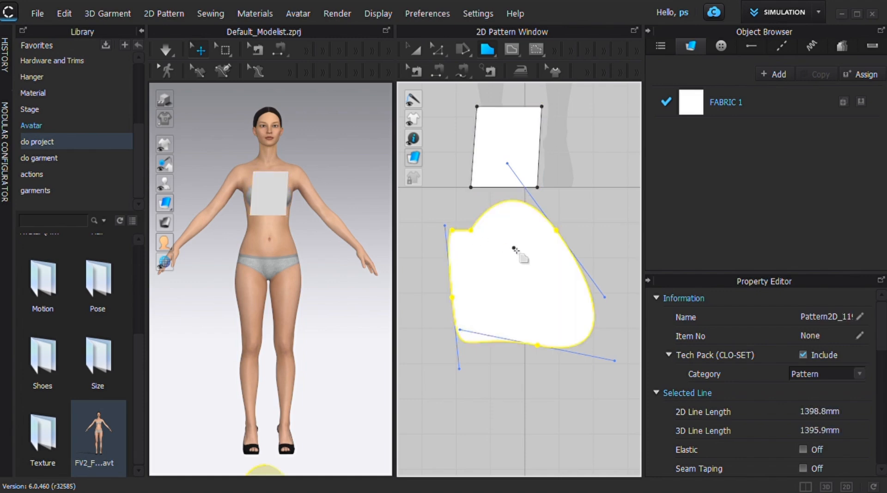
# Draw a closed polygon pattern combining a rounded edge with straight edges to a long point, about 1736 mm around, beside the existing pieces
pyautogui.scroll(-2, 518, 251)
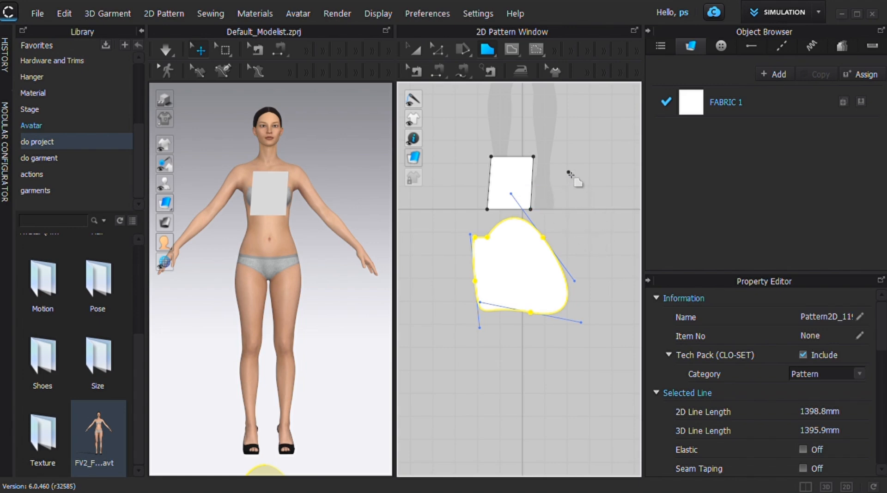
pyautogui.moveTo(617, 197); pyautogui.dragTo(628, 238)
pyautogui.click(588, 251)
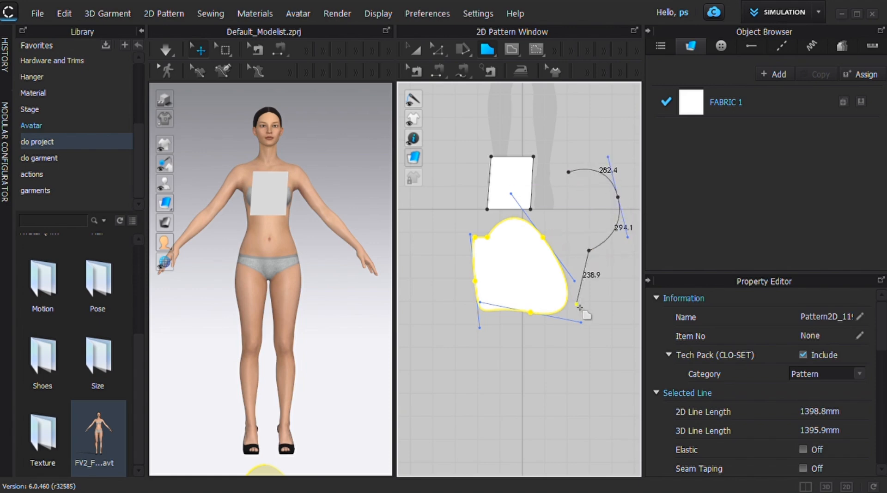
pyautogui.click(610, 330)
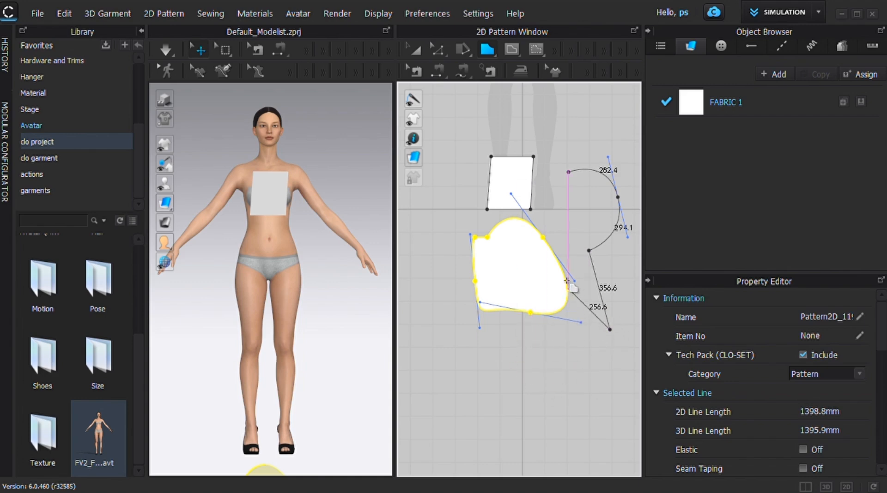
pyautogui.click(543, 205)
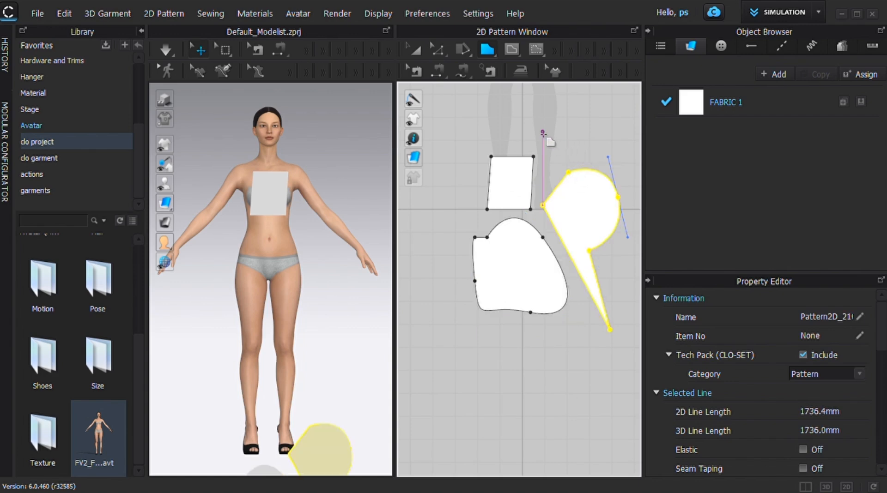
# Draw a closed, fully curved polygon pattern about 1605 mm around over the avatar's legs, above the four-sided piece
pyautogui.moveTo(546, 137); pyautogui.dragTo(548, 280, button='middle')
pyautogui.scroll(3, 522, 229)
pyautogui.click(491, 166)
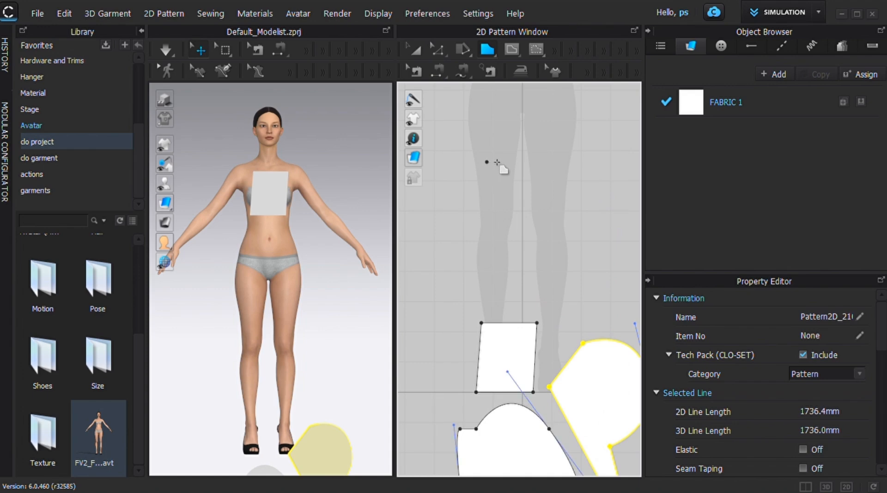
pyautogui.moveTo(572, 169); pyautogui.dragTo(610, 234)
pyautogui.click(549, 280)
pyautogui.moveTo(537, 288); pyautogui.dragTo(498, 286)
pyautogui.moveTo(451, 234); pyautogui.dragTo(454, 172)
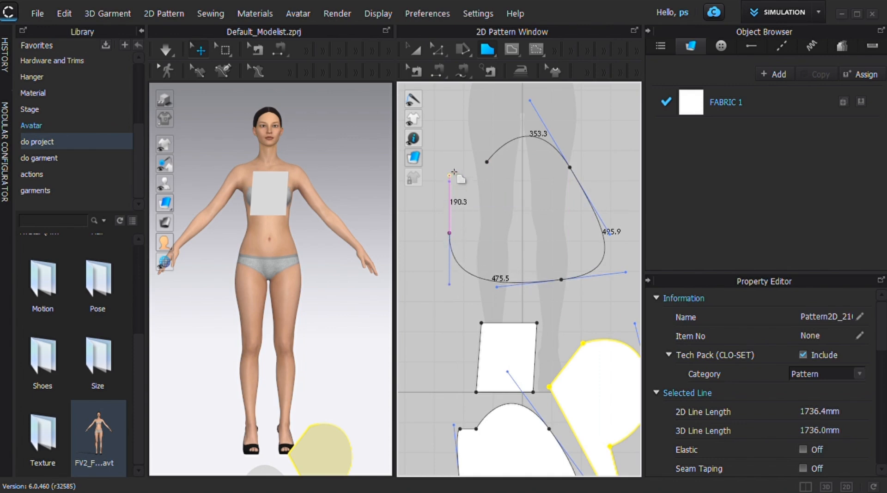
pyautogui.click(487, 161)
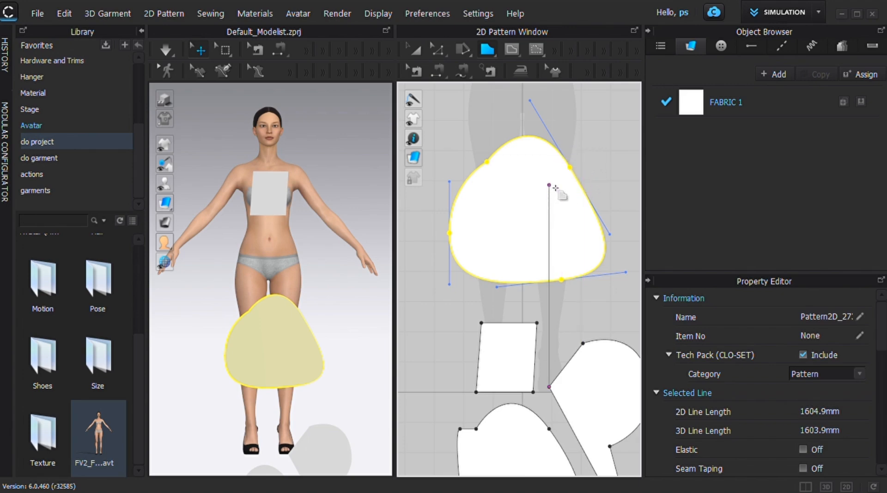
# Draw five rectangle patterns around the existing pieces, with perimeters of about 3878, 1787, 2276, 2445 and 3035 mm
pyautogui.scroll(-5, 554, 187)
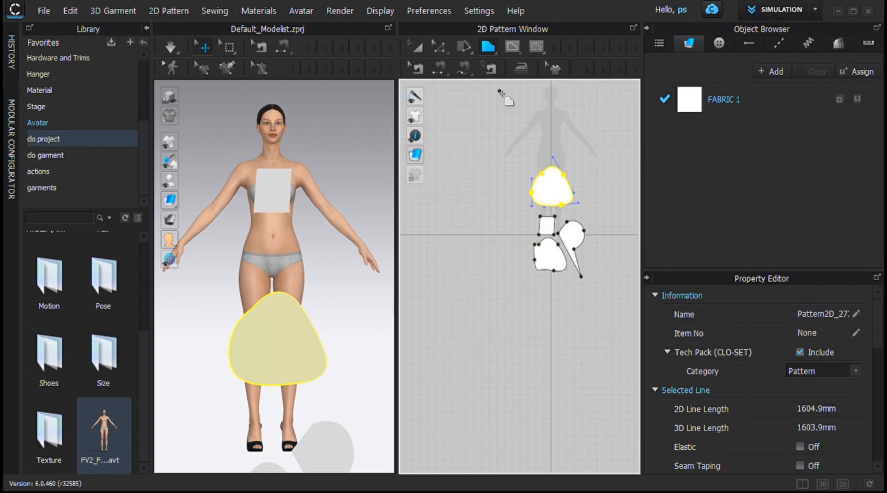
pyautogui.click(490, 49)
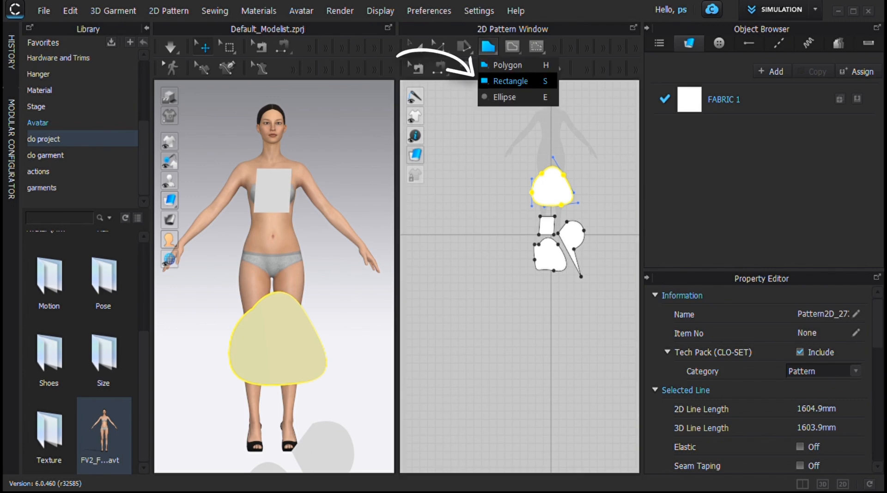
pyautogui.click(510, 81)
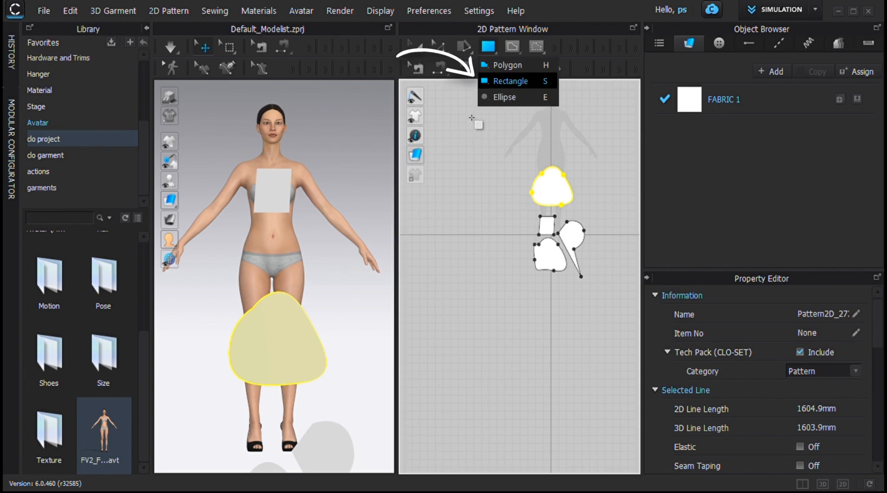
pyautogui.moveTo(469, 114); pyautogui.dragTo(508, 229)
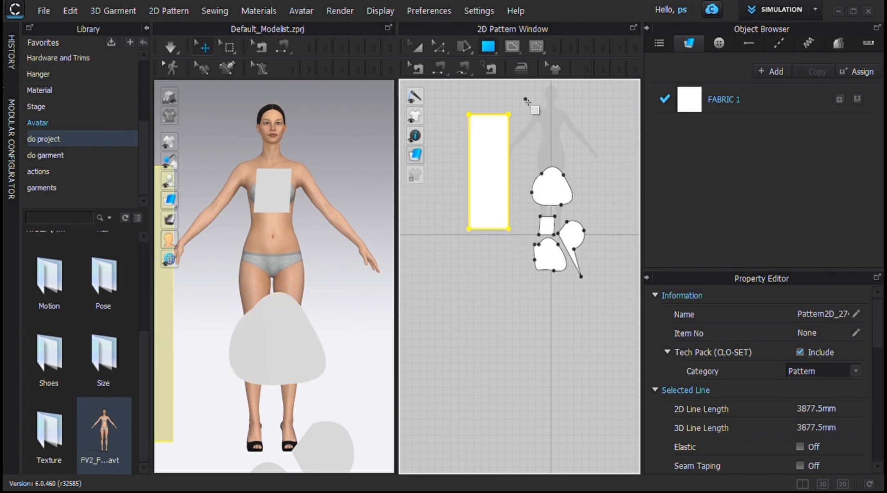
pyautogui.moveTo(526, 98); pyautogui.dragTo(542, 153)
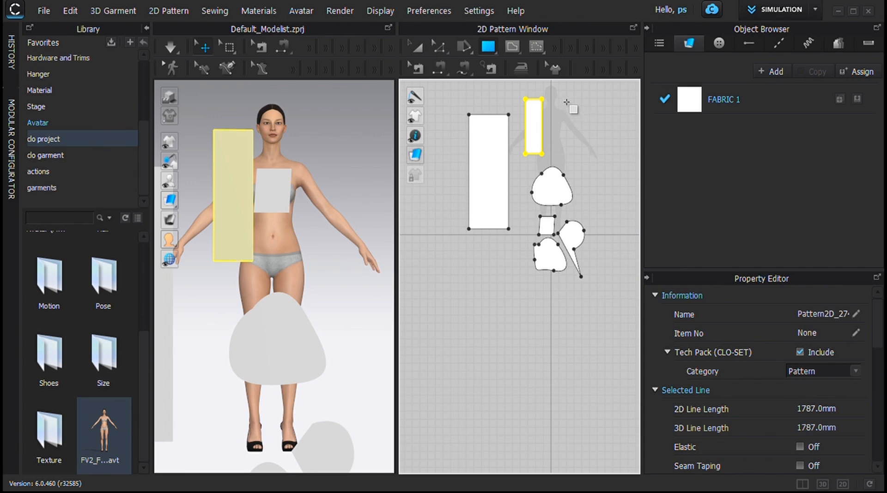
pyautogui.moveTo(564, 99); pyautogui.dragTo(595, 159)
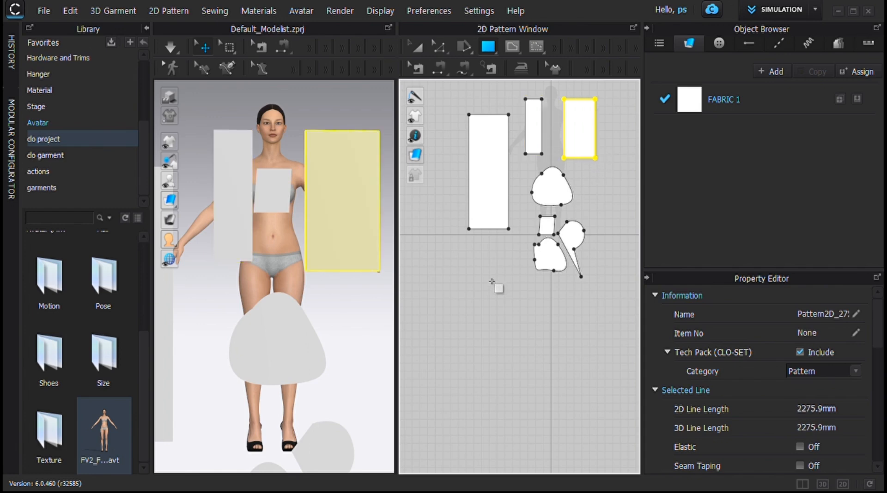
pyautogui.moveTo(466, 267); pyautogui.dragTo(496, 331)
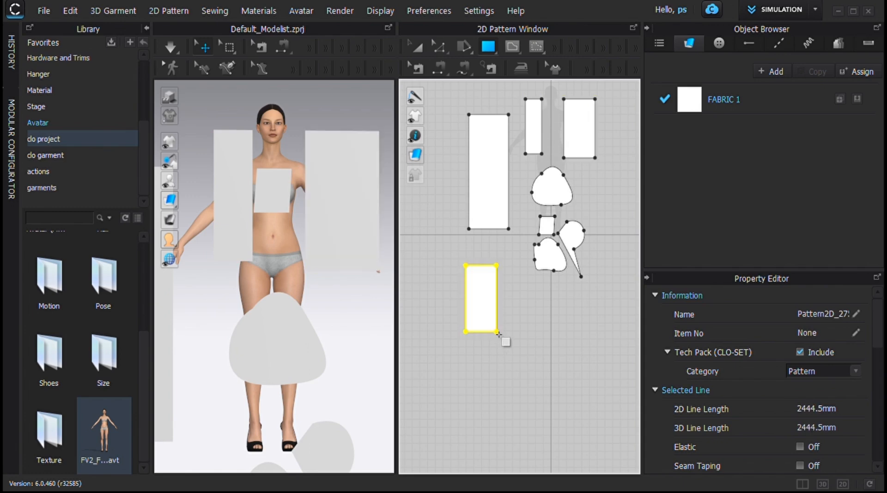
pyautogui.moveTo(511, 295); pyautogui.dragTo(599, 325)
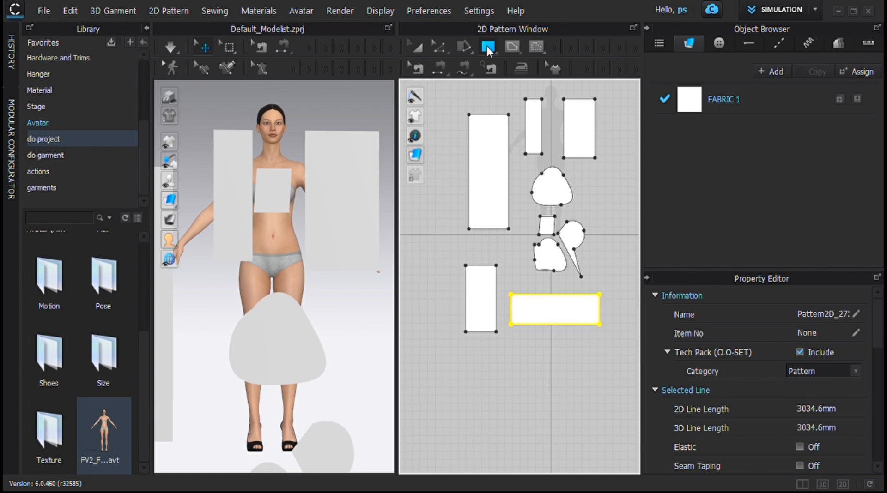
# Draw a circle about 3098 mm around and a tall ellipse about 3778 mm around, below the rectangle patterns
pyautogui.click(488, 47)
pyautogui.press('e')
pyautogui.scroll(4, 543, 213)
pyautogui.scroll(-6, 543, 212)
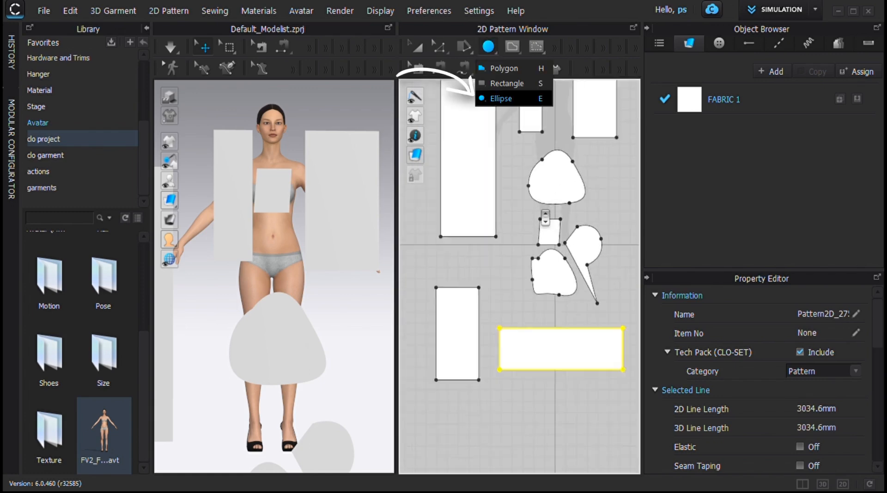
pyautogui.moveTo(542, 210); pyautogui.dragTo(524, 47, button='middle')
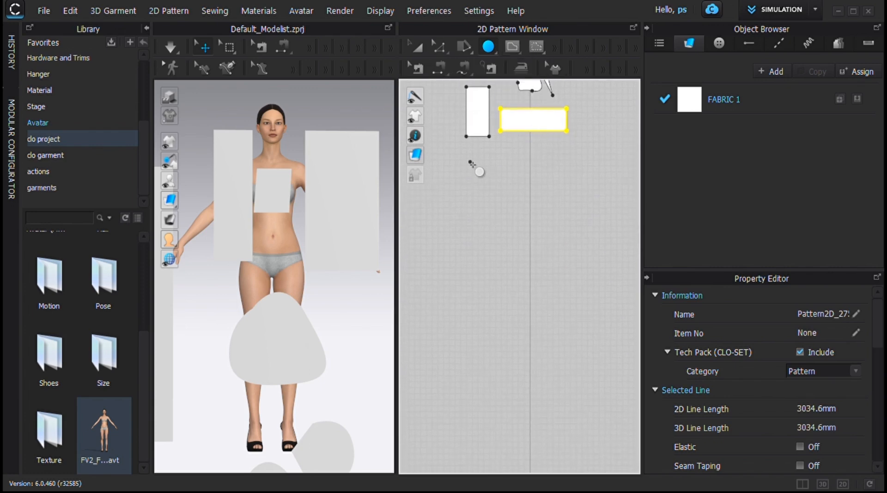
pyautogui.moveTo(471, 162); pyautogui.dragTo(537, 212)
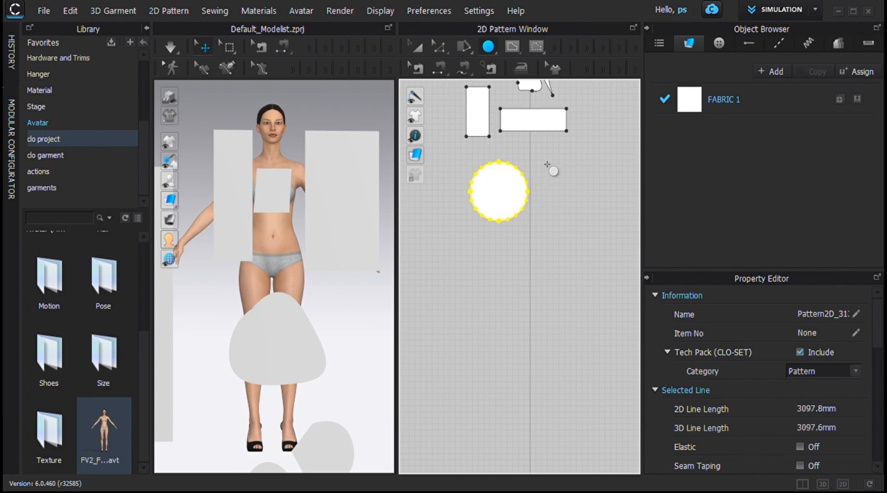
pyautogui.moveTo(544, 162); pyautogui.dragTo(593, 253)
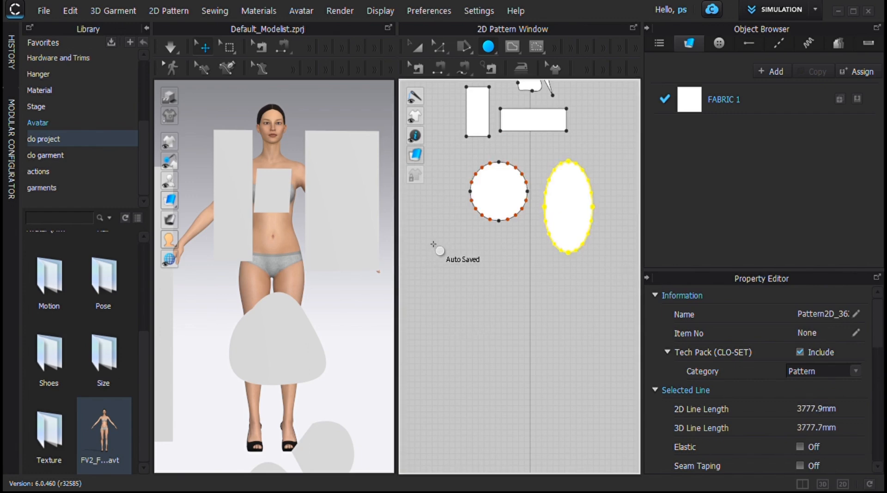
# Draw a flat, wide ellipse about 3015 mm around and a larger circle about 5452 mm around below the existing ellipses
pyautogui.moveTo(431, 241); pyautogui.dragTo(514, 262)
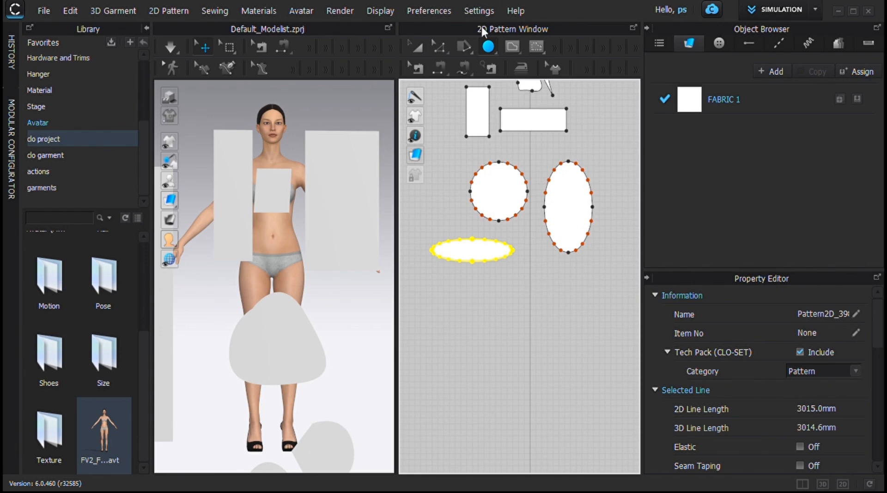
pyautogui.moveTo(517, 274); pyautogui.dragTo(505, 165, button='right')
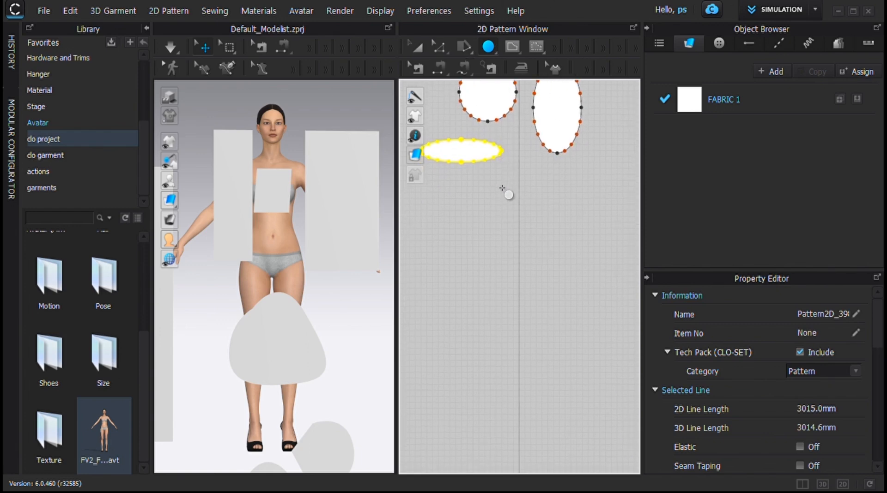
pyautogui.moveTo(494, 180); pyautogui.dragTo(523, 283)
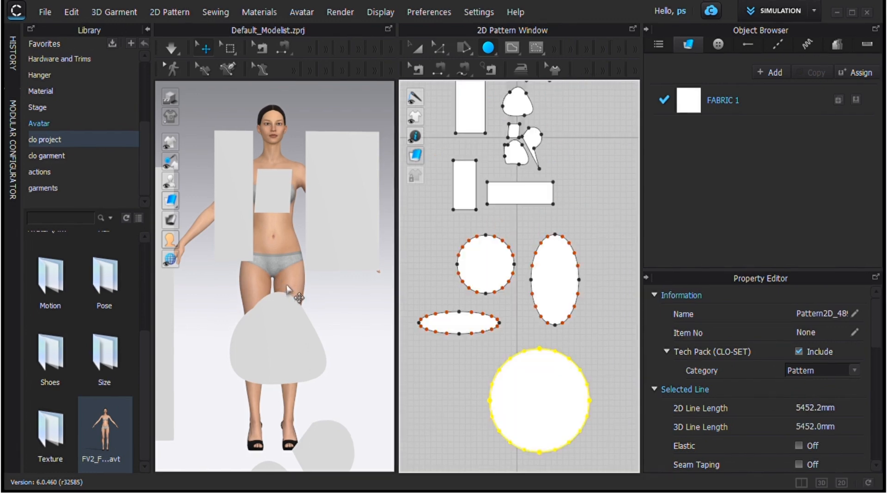
# Undo the large circle and the flat ellipse
pyautogui.hotkey('ctrl', 'z')
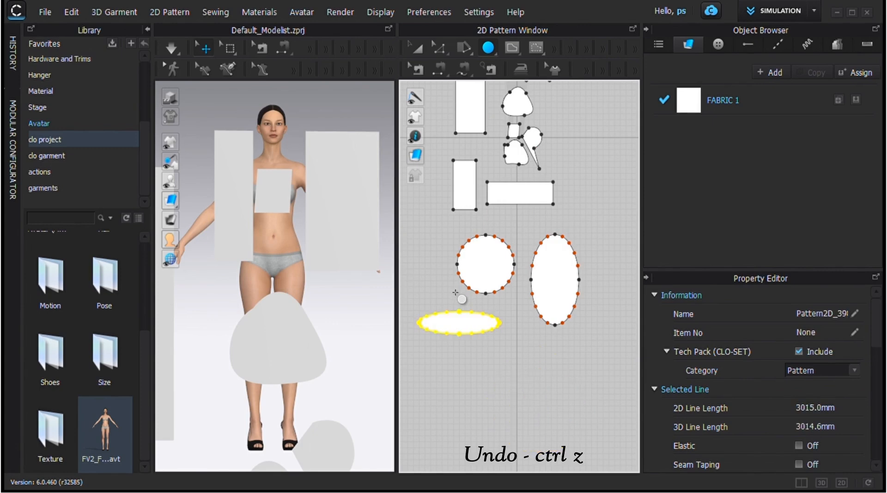
pyautogui.hotkey('ctrl', 'z')
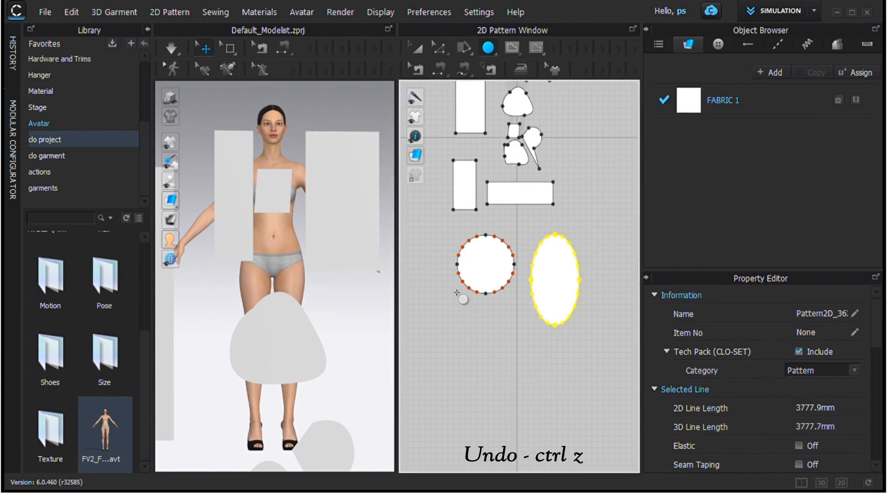
# Undo the tall ellipse, the circle and the wide horizontal rectangle, one after another
pyautogui.hotkey('ctrl', 'z')
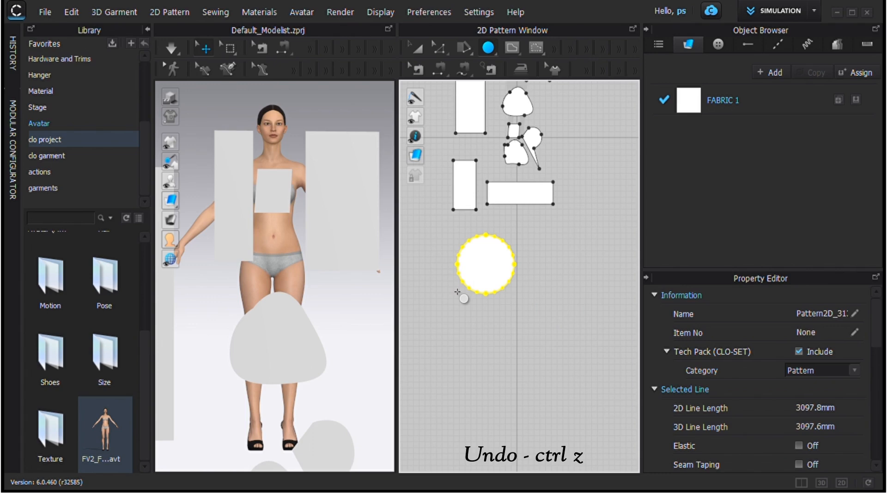
pyautogui.hotkey('ctrl', 'z')
pyautogui.hotkey('ctrl', 'z')
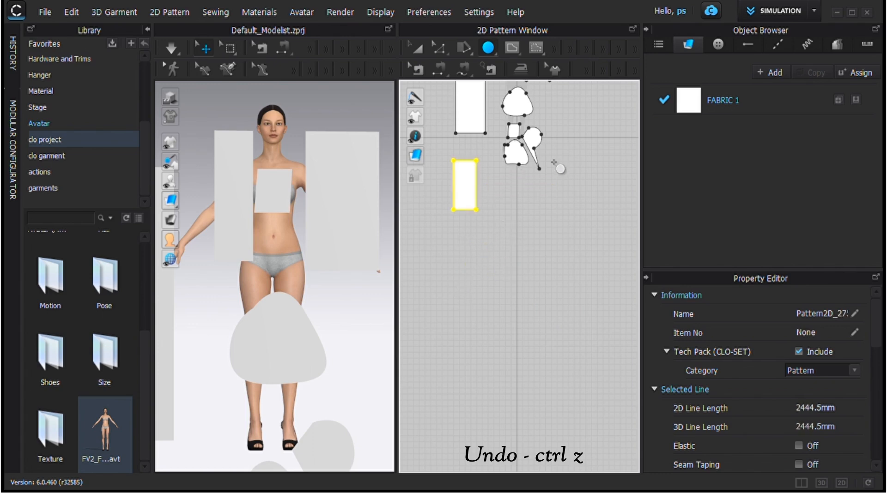
# Delete the small rounded pattern, the teardrop-shaped pattern and the small four-sided pattern near the horizontal axis in the 2D window
pyautogui.click(417, 48)
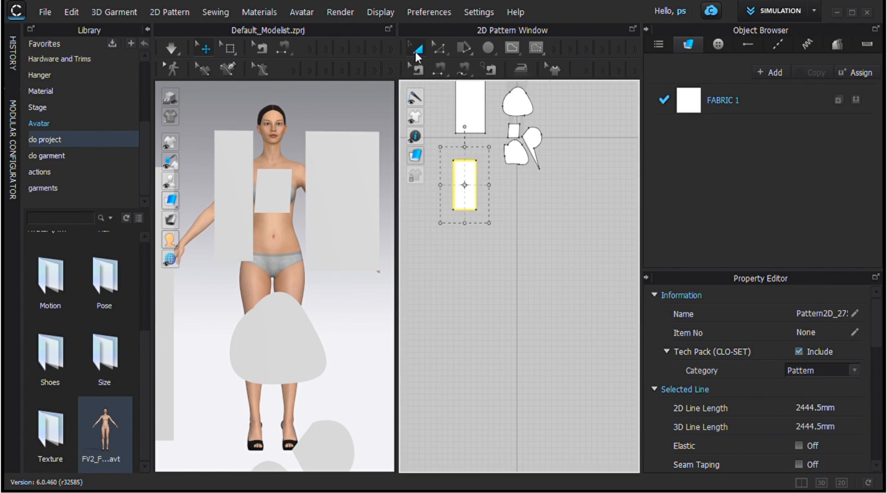
pyautogui.click(523, 162)
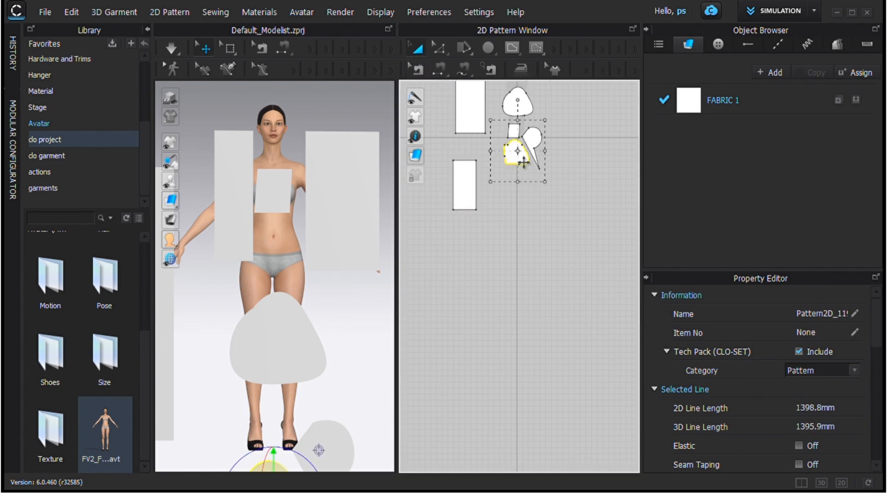
pyautogui.click(420, 51)
pyautogui.press('Delete')
pyautogui.click(533, 142)
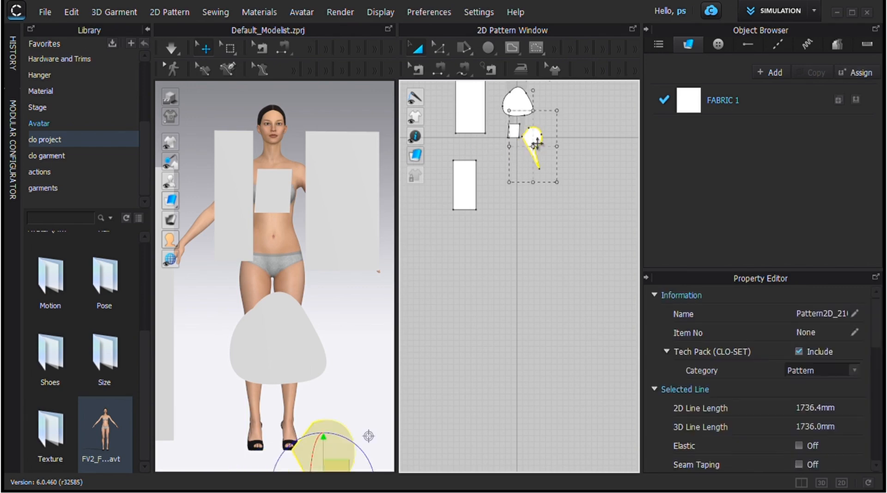
pyautogui.press('Delete')
pyautogui.press('Delete')
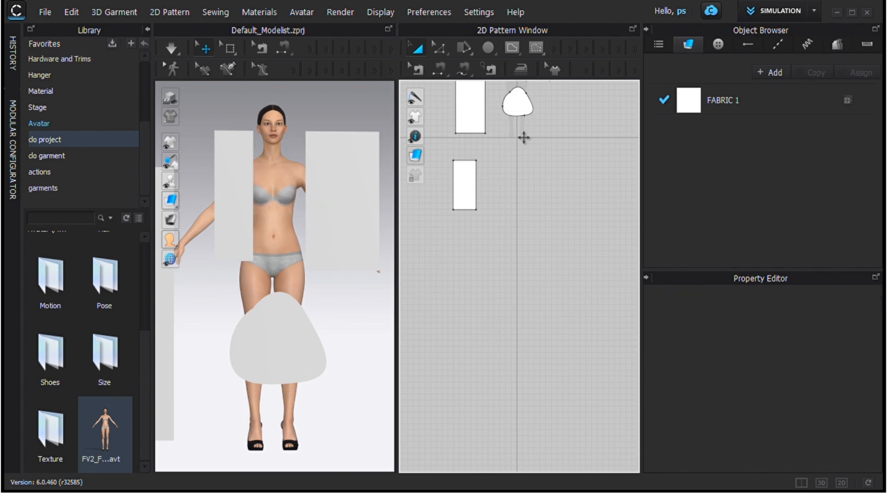
# Select the rectangle below the horizontal axis together with the rounded triangular pattern and delete both at once
pyautogui.moveTo(518, 134); pyautogui.dragTo(535, 226, button='middle')
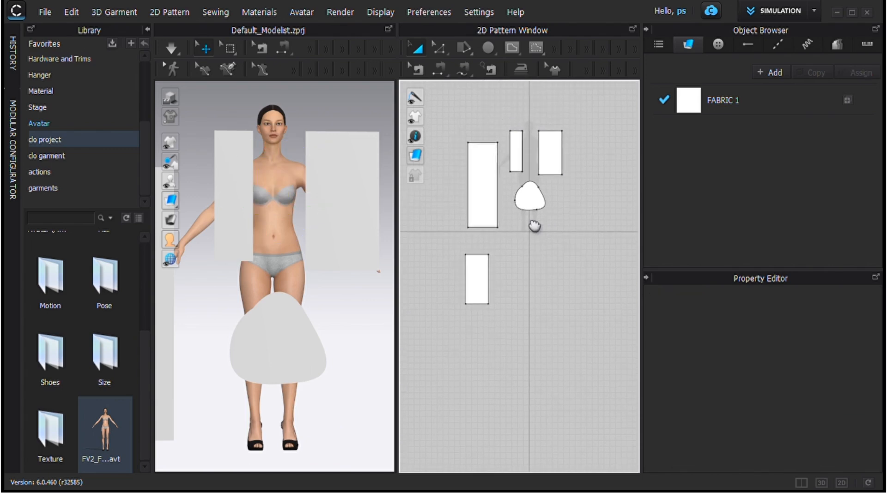
pyautogui.scroll(4, 532, 227)
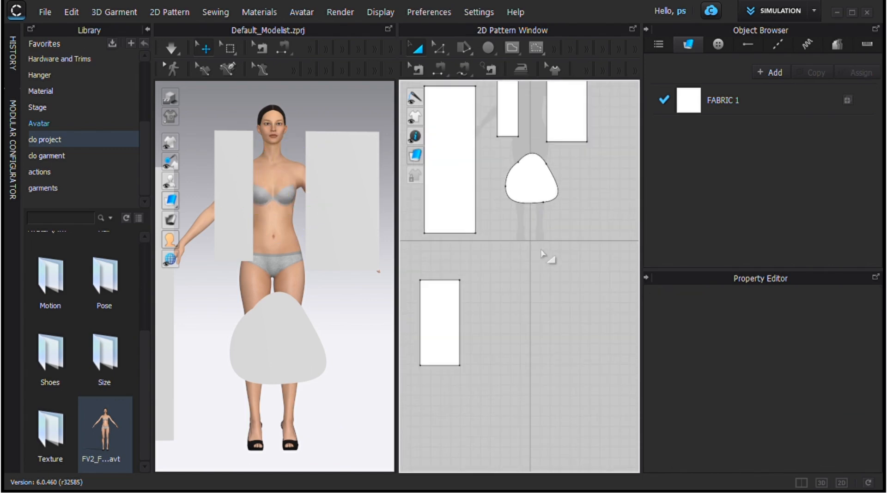
pyautogui.click(450, 323)
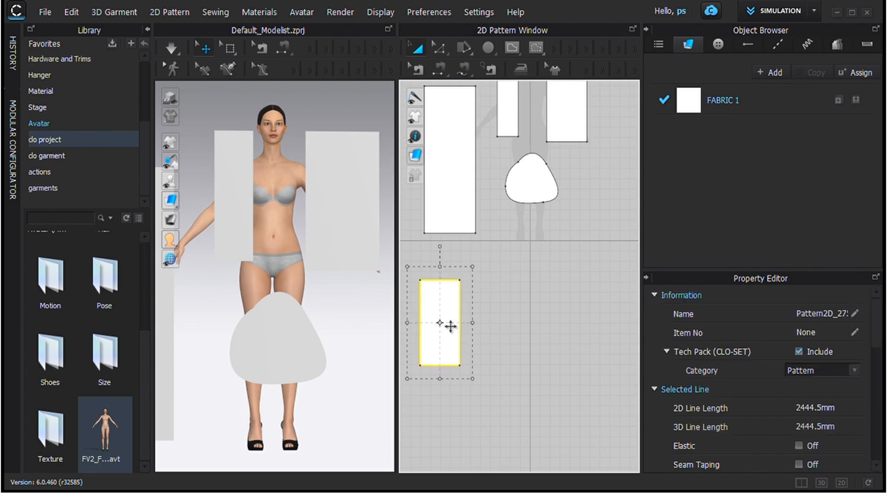
pyautogui.click(546, 195)
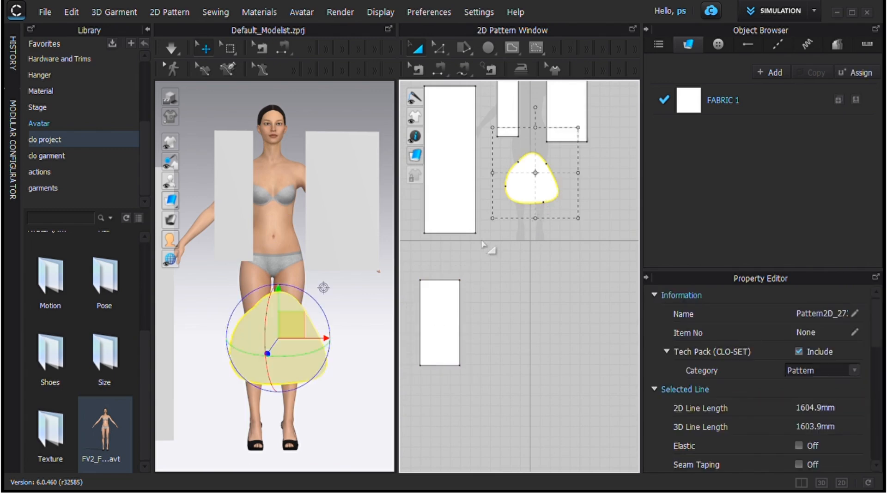
pyautogui.click(456, 308)
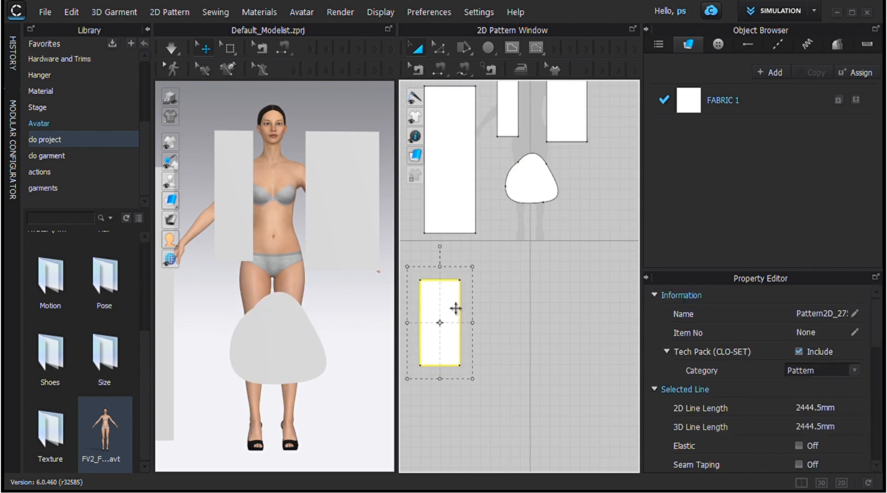
pyautogui.keyDown('shift'); pyautogui.click(533, 193); pyautogui.keyUp('shift')
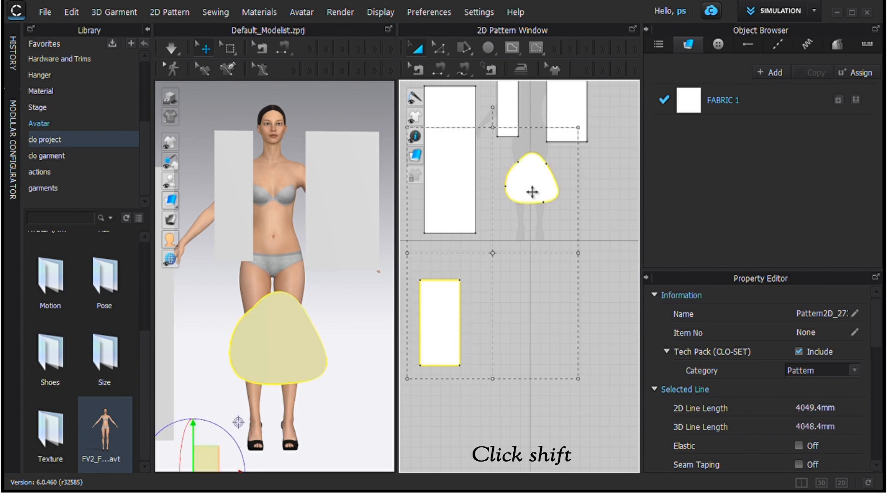
pyautogui.press('Delete')
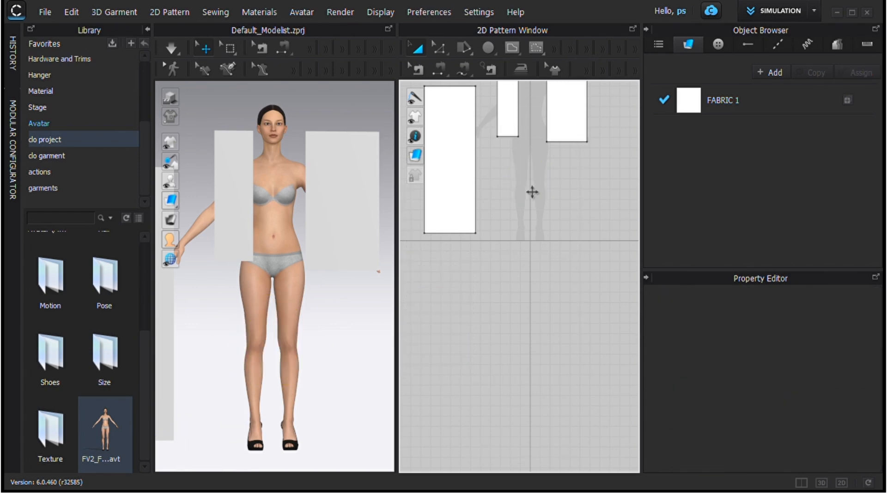
# Undo the joint deletion of the two patterns and the earlier deletion of the small four-sided pattern
pyautogui.hotkey('ctrl', 'z')
pyautogui.hotkey('ctrl', 'z')
pyautogui.hotkey('ctrl', 'z')
pyautogui.hotkey('ctrl', 'z')
pyautogui.hotkey('ctrl', 'z')
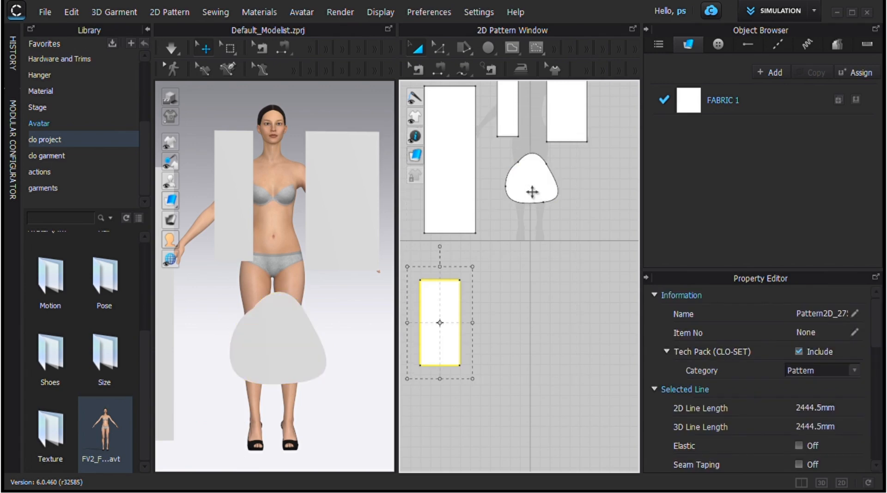
pyautogui.hotkey('ctrl', 'z')
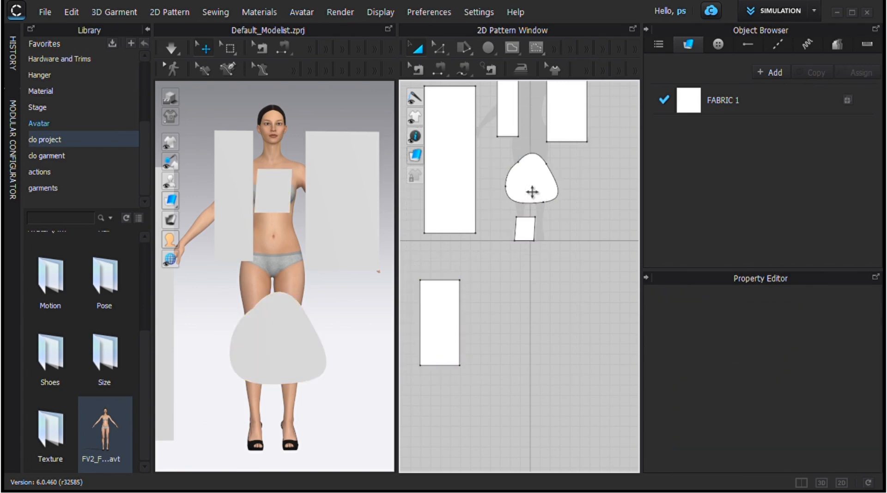
# Select all remaining patterns in the 2D window and delete them together
pyautogui.scroll(-3, 571, 227)
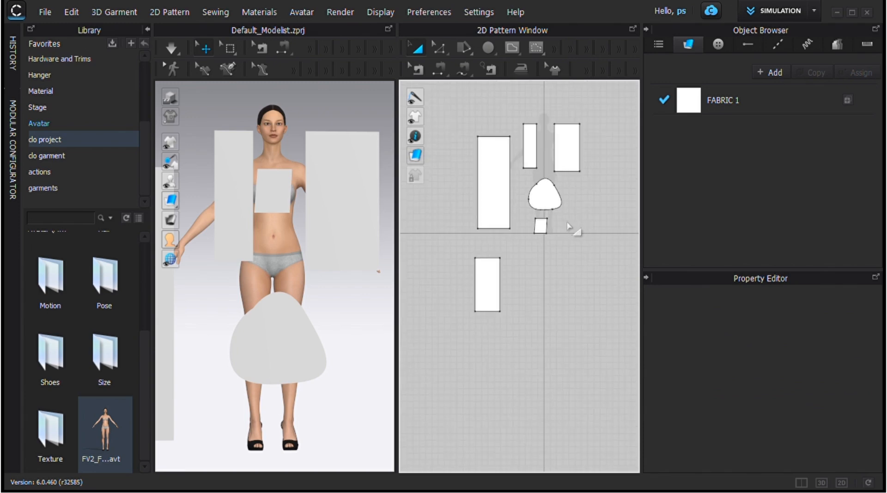
pyautogui.hotkey('ctrl', 'a')
pyautogui.press('Delete')
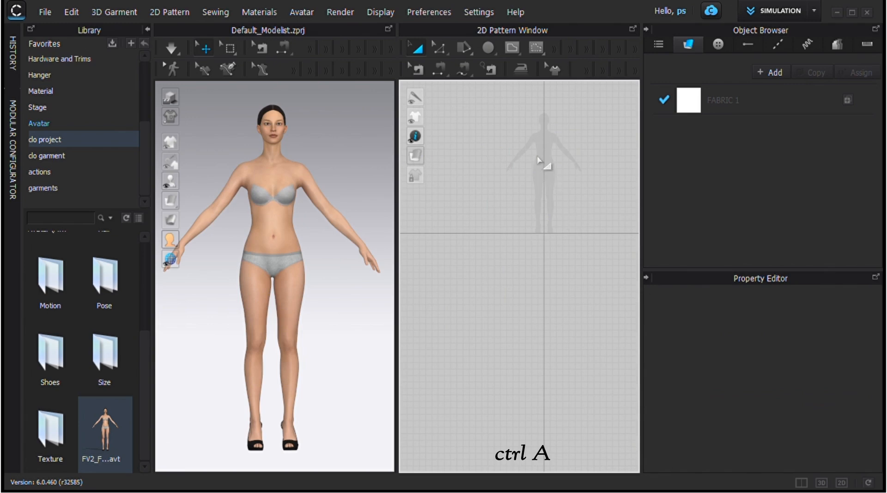
pyautogui.scroll(3, 518, 204)
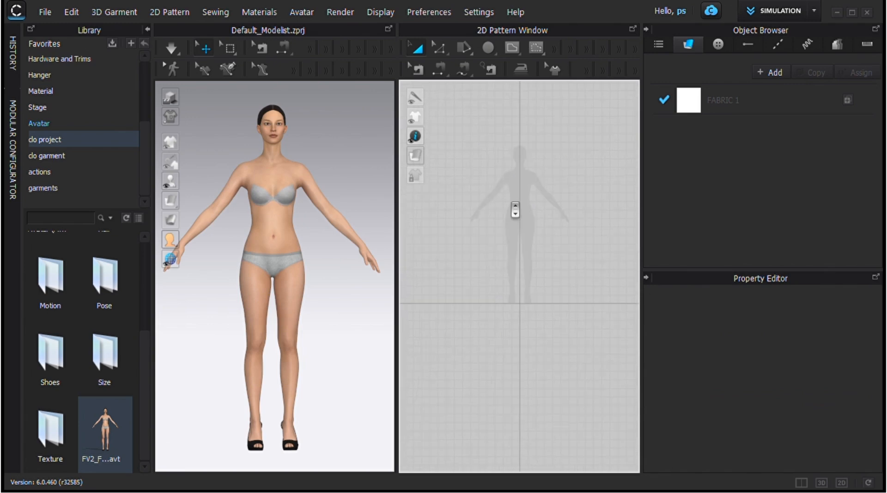